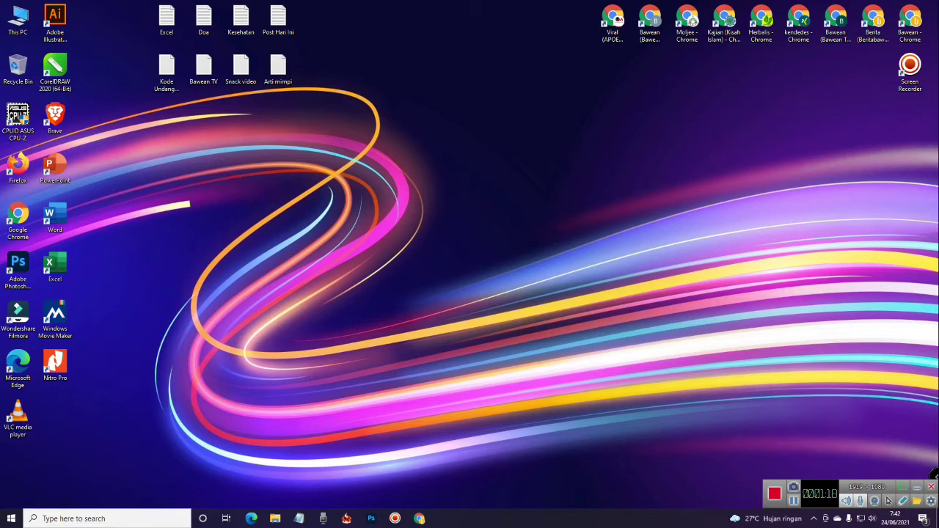
# - Open Snipping Tool and capture an area of about 658 x 367 pixels around the desktop icons in the upper-left corner
pyautogui.press('super+s')
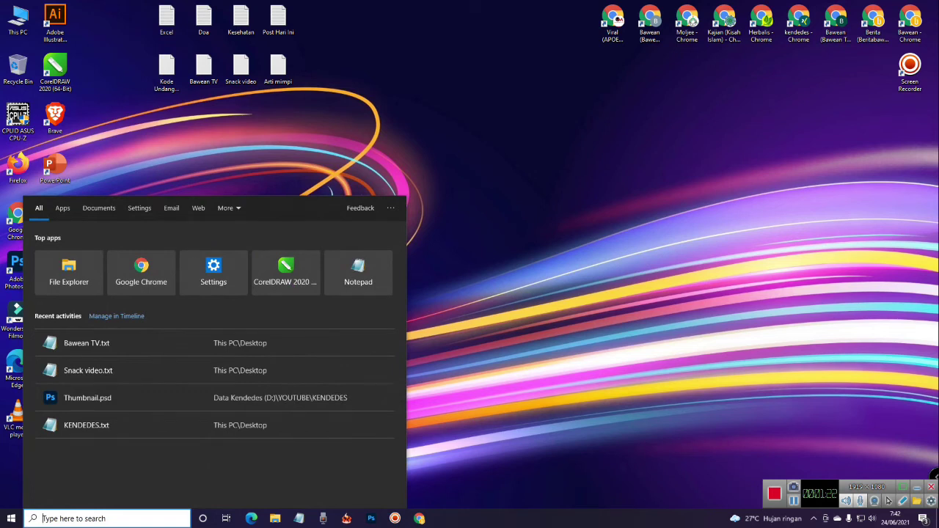
pyautogui.write('sn')
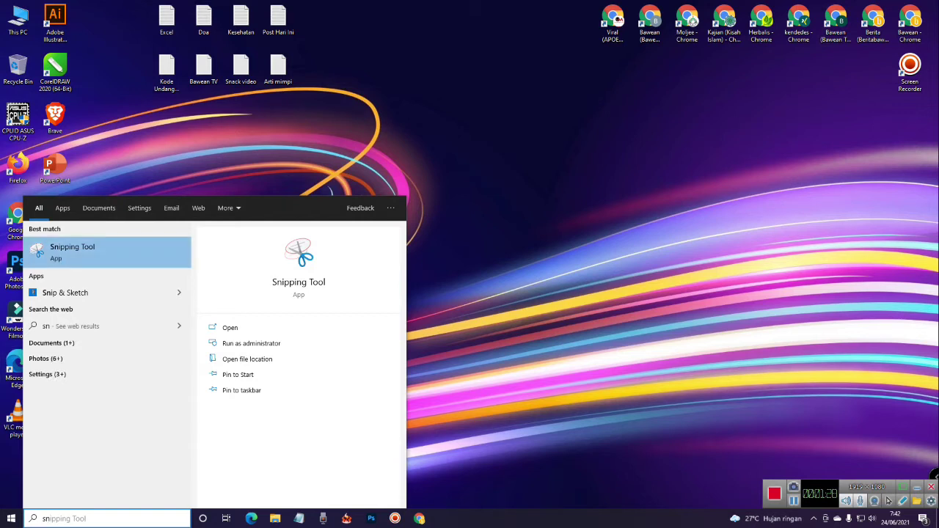
pyautogui.press('Return')
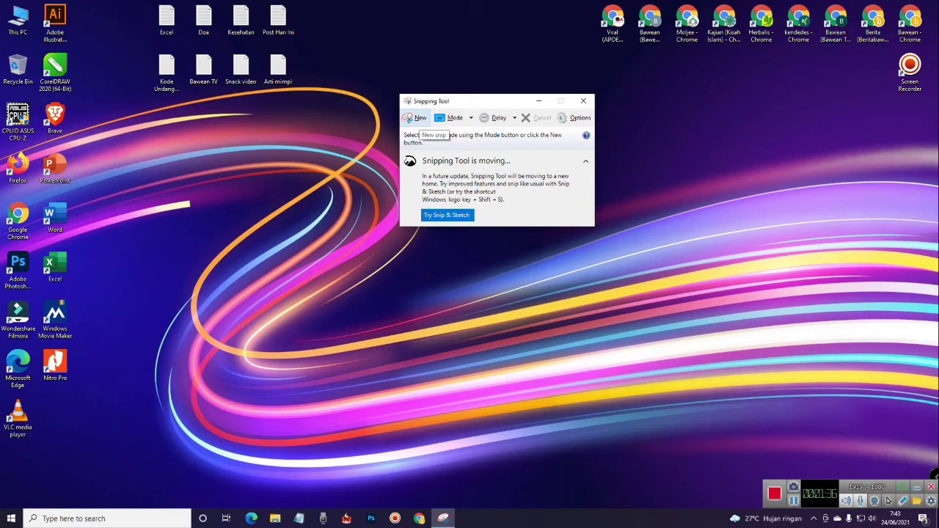
pyautogui.click(416, 119)
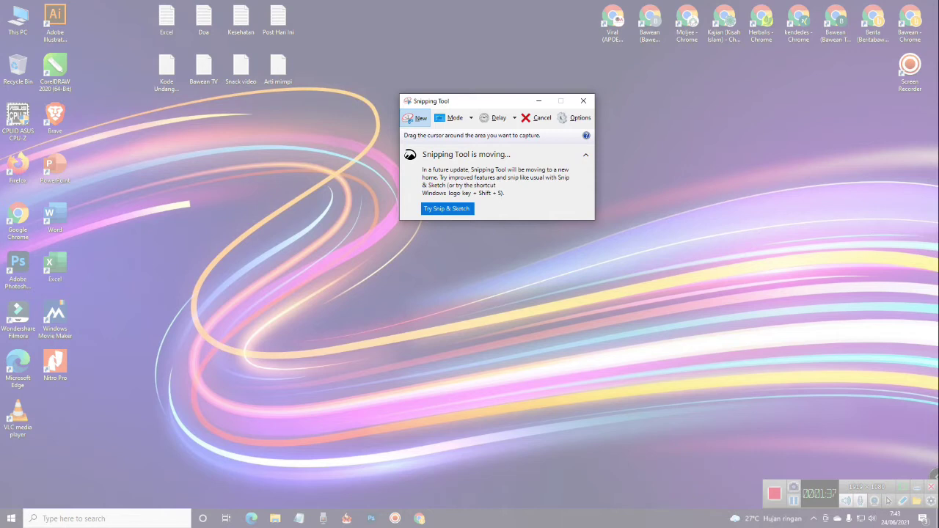
pyautogui.moveTo(1, 2); pyautogui.dragTo(325, 179)
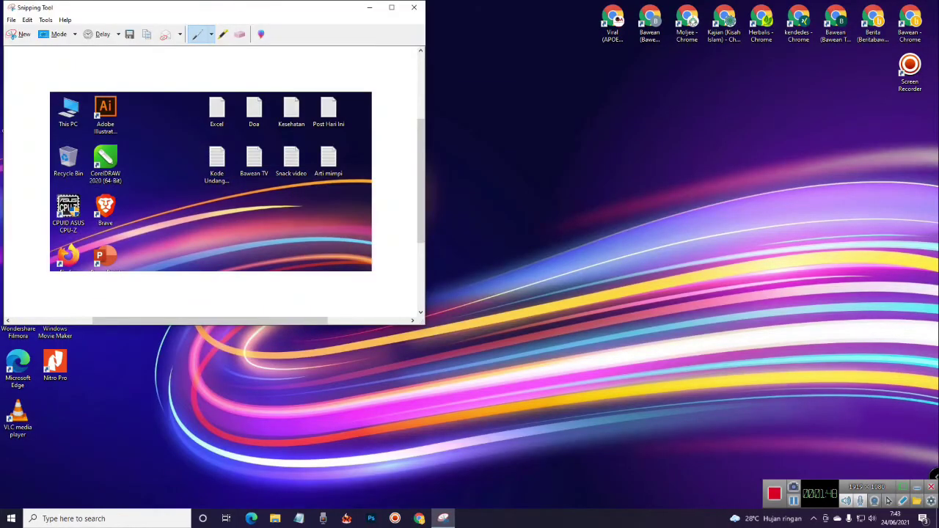
pyautogui.moveTo(179, 7); pyautogui.dragTo(403, 105)
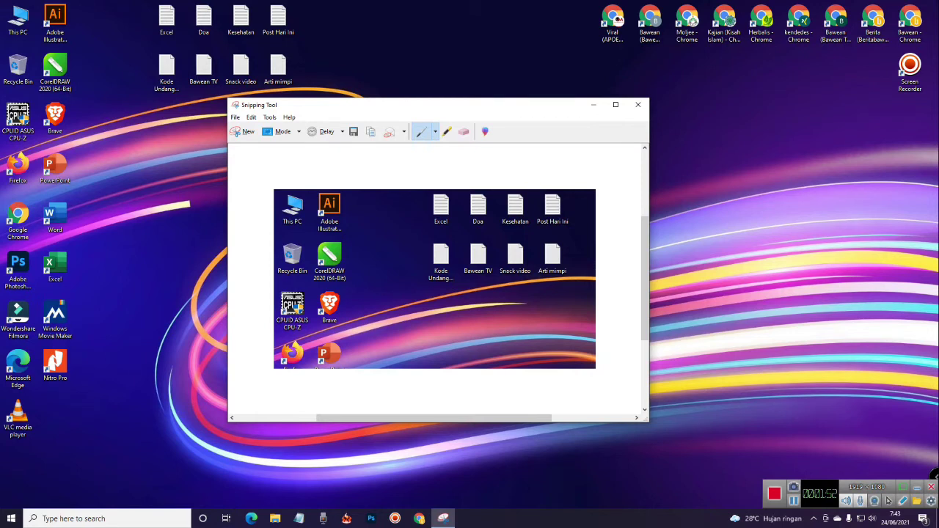
# - Save the snip as a PNG file named scr1 in the Pictures folder
pyautogui.click(235, 118)
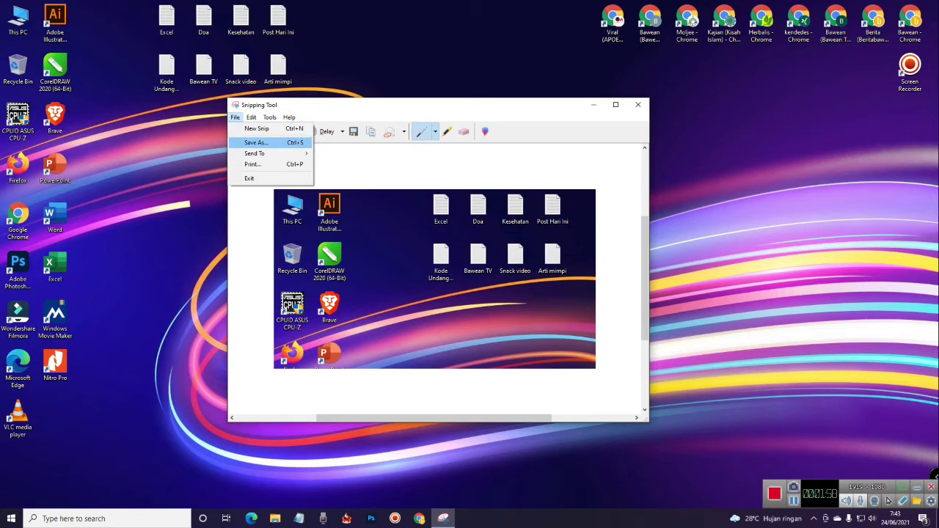
pyautogui.press('Return')
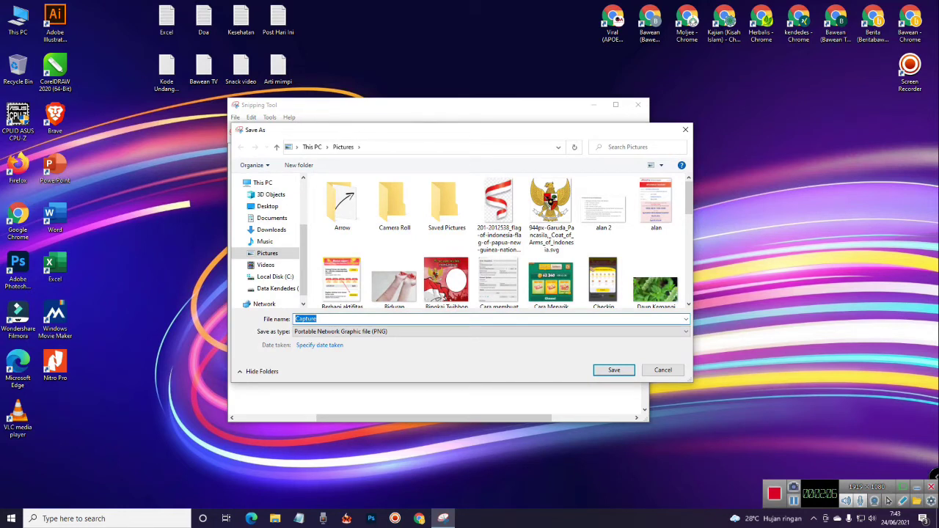
pyautogui.write('scr')
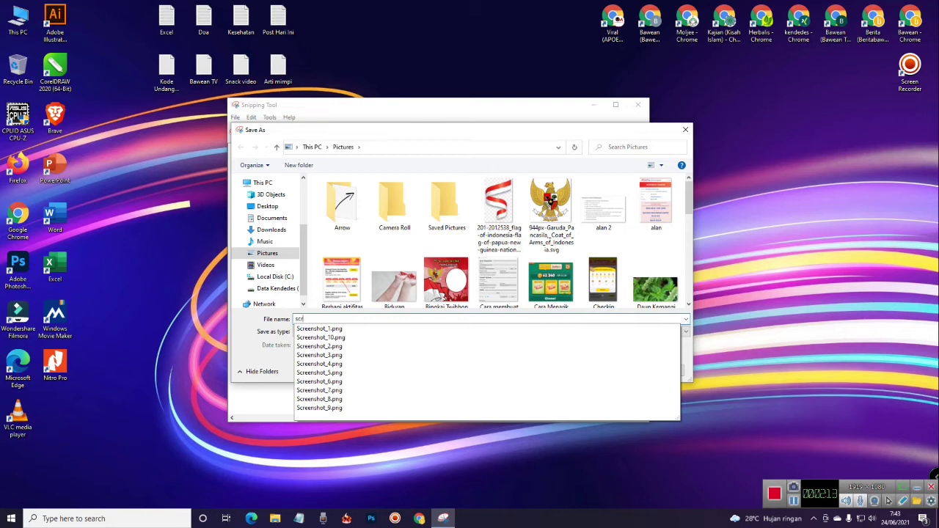
pyautogui.press('Escape')
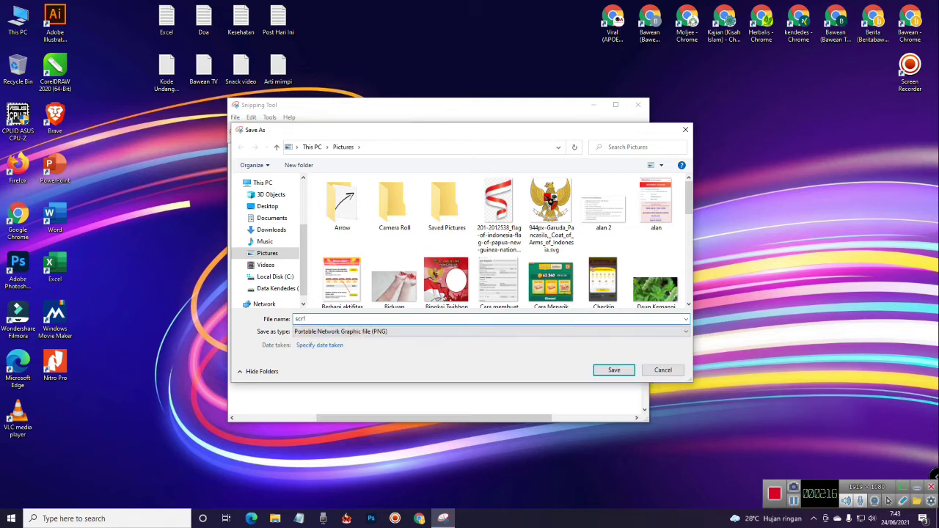
pyautogui.press('Return')
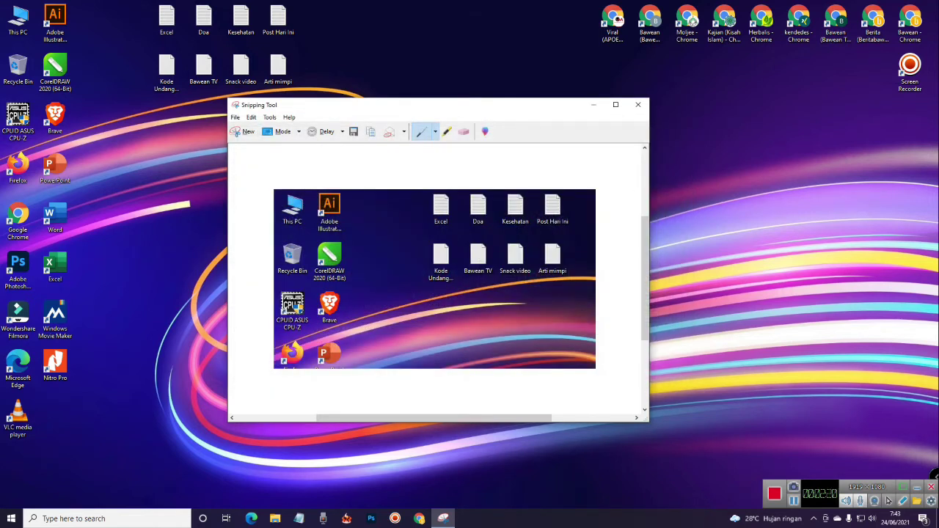
# - In File Explorer, find scr1 in the Pictures folder, view it in Photos, and close both windows
pyautogui.click(275, 519)
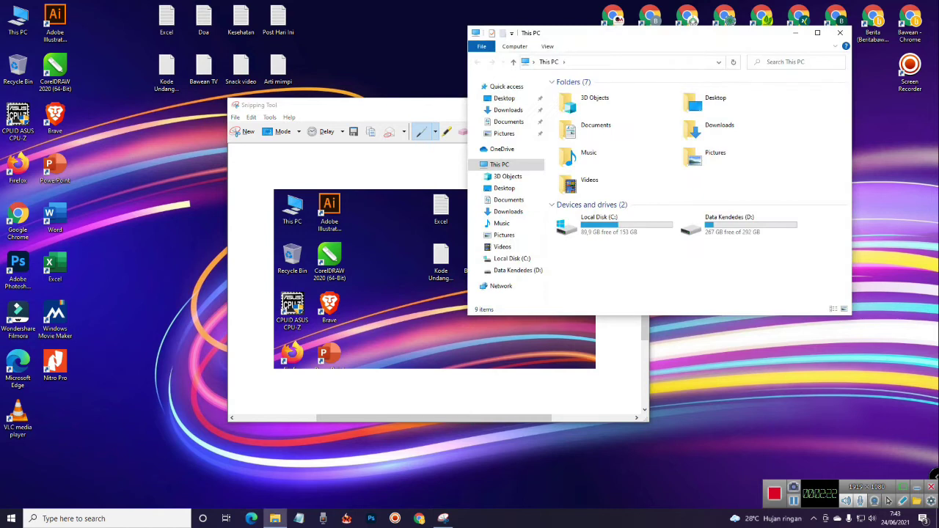
pyautogui.click(504, 234)
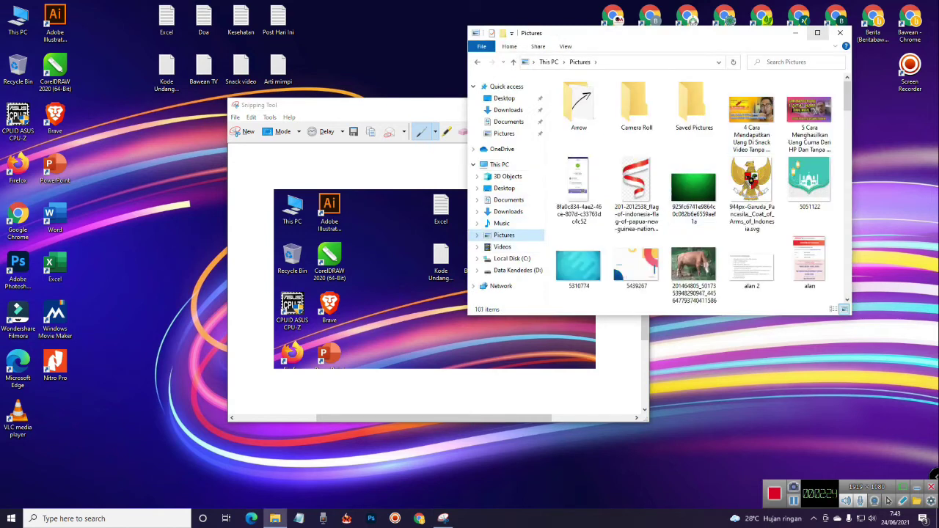
pyautogui.click(817, 32)
pyautogui.click(533, 176)
pyautogui.click(321, 396)
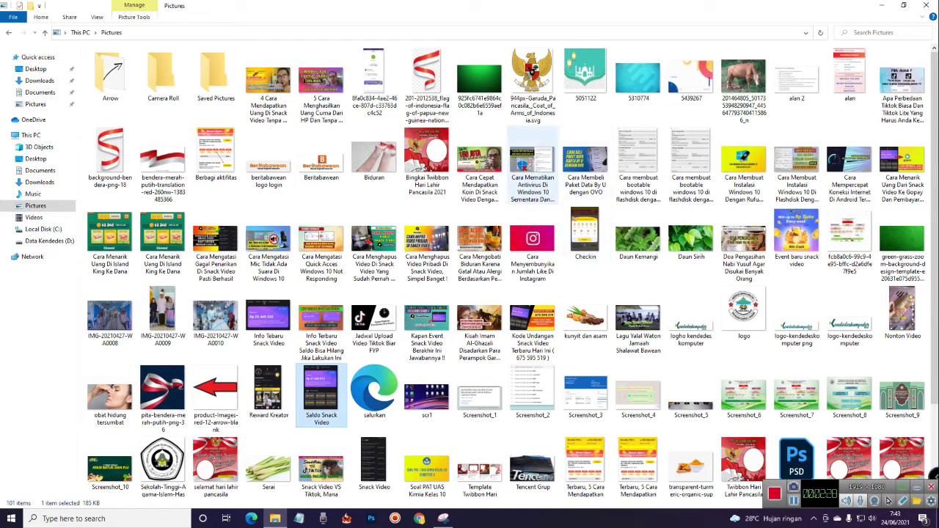
pyautogui.click(532, 176)
pyautogui.click(321, 396)
pyautogui.scroll(-1, 321, 396)
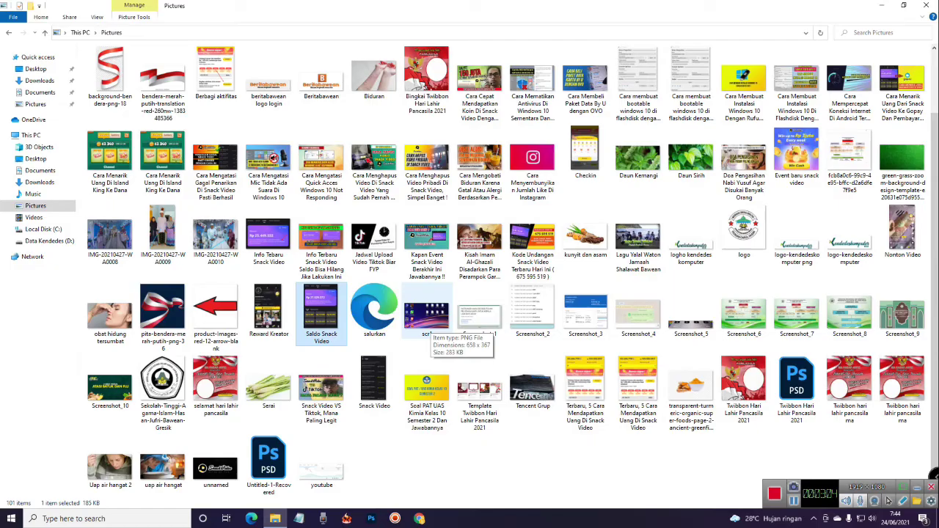
pyautogui.doubleClick(427, 317)
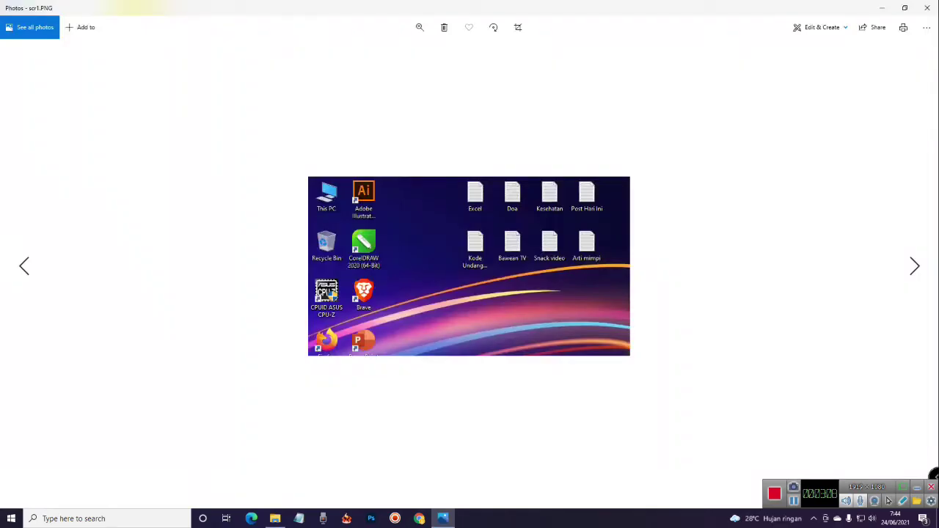
pyautogui.click(927, 7)
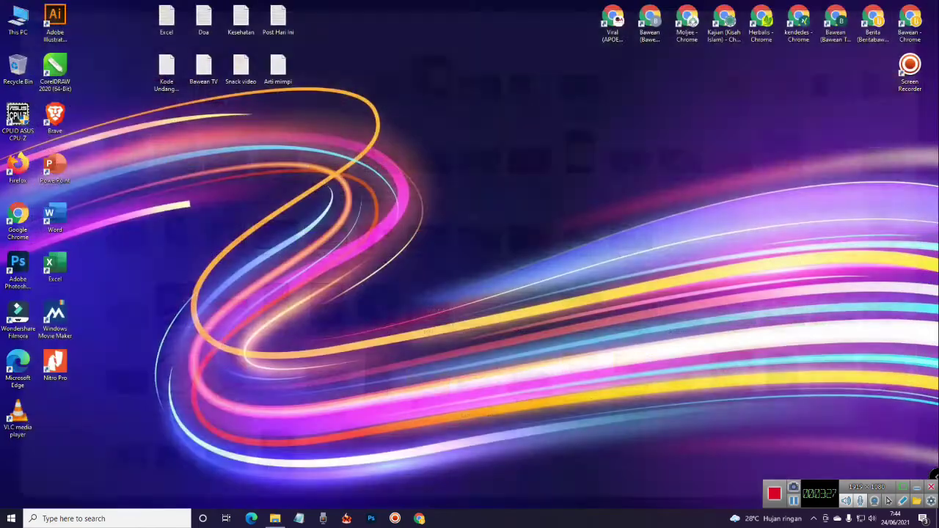
pyautogui.click(926, 5)
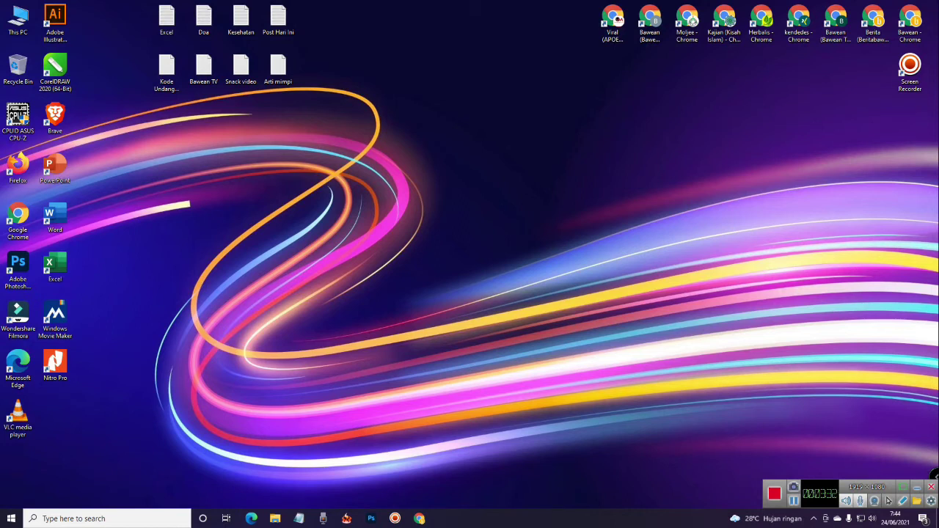
# - Open the Berita Chrome profile, search Google for lightshot, and go to the official Lightshot site at app.prntscr.com
pyautogui.doubleClick(873, 22)
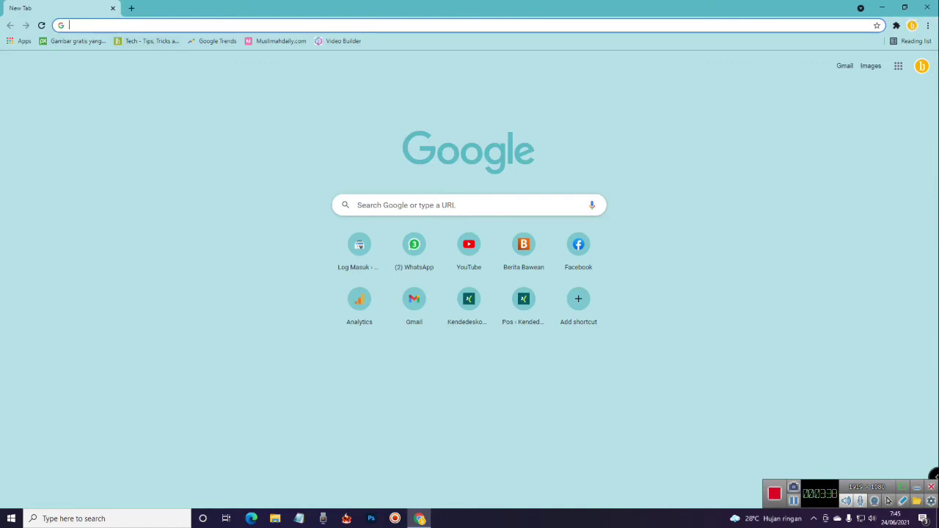
pyautogui.write('lighshot')
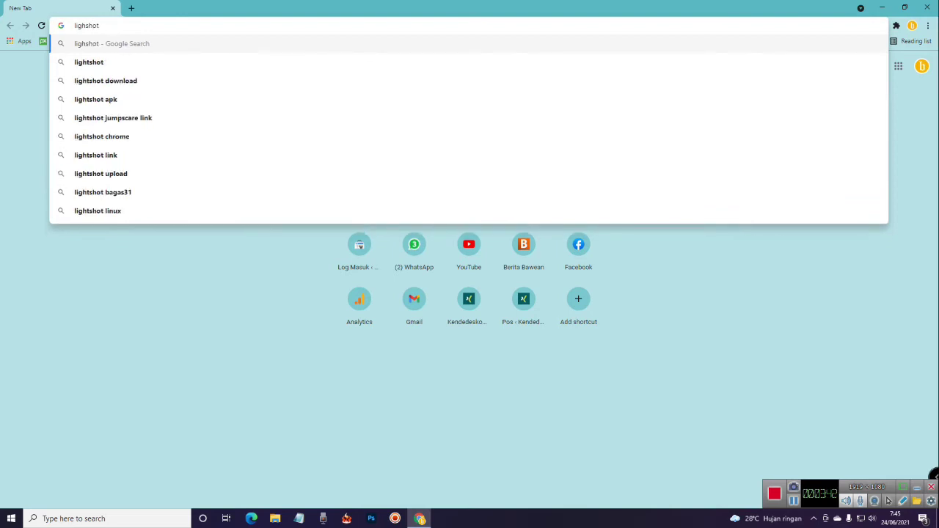
pyautogui.press('Down')
pyautogui.press('Return')
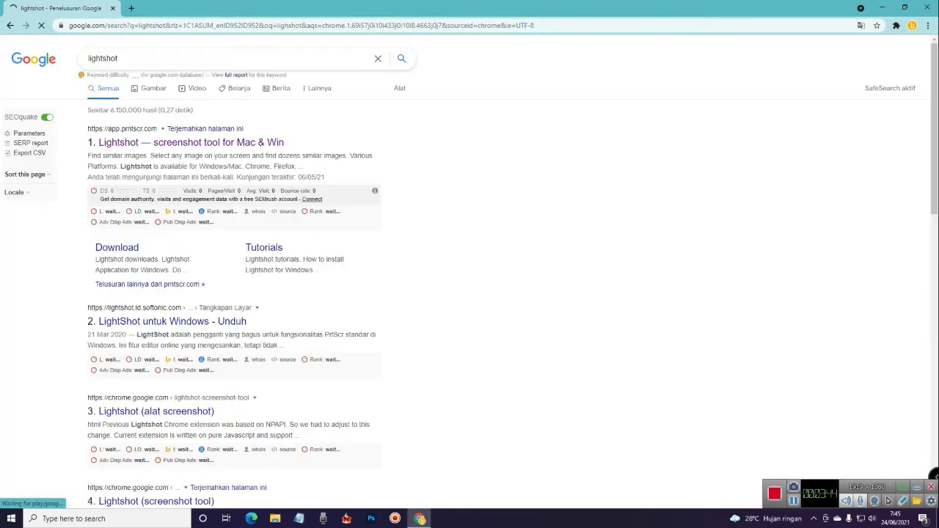
pyautogui.click(102, 144)
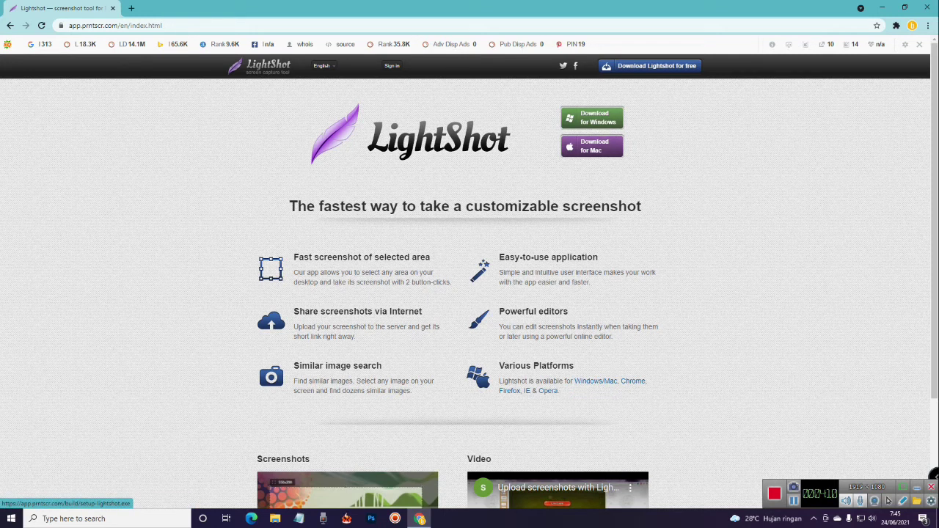
# - Download the Windows version of Lightshot and show setup-lightshot.exe in its download folder
pyautogui.click(592, 118)
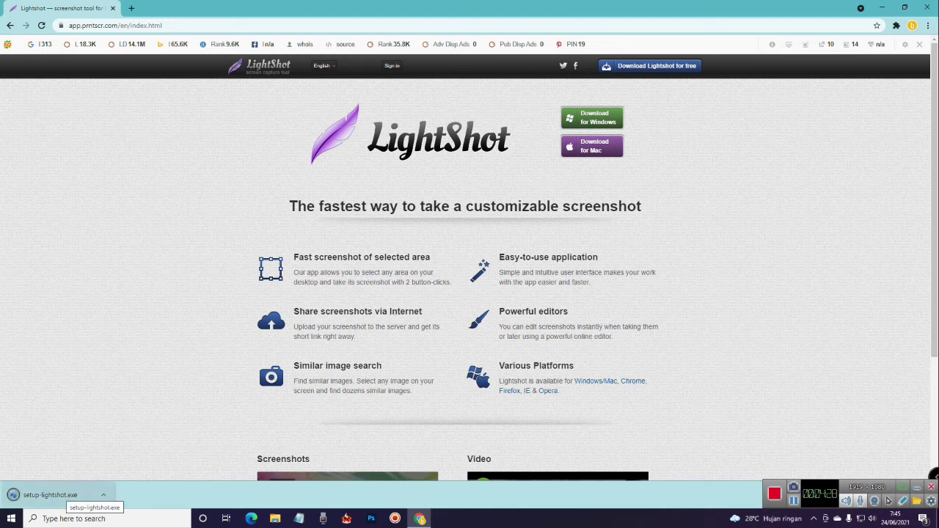
pyautogui.rightClick(63, 494)
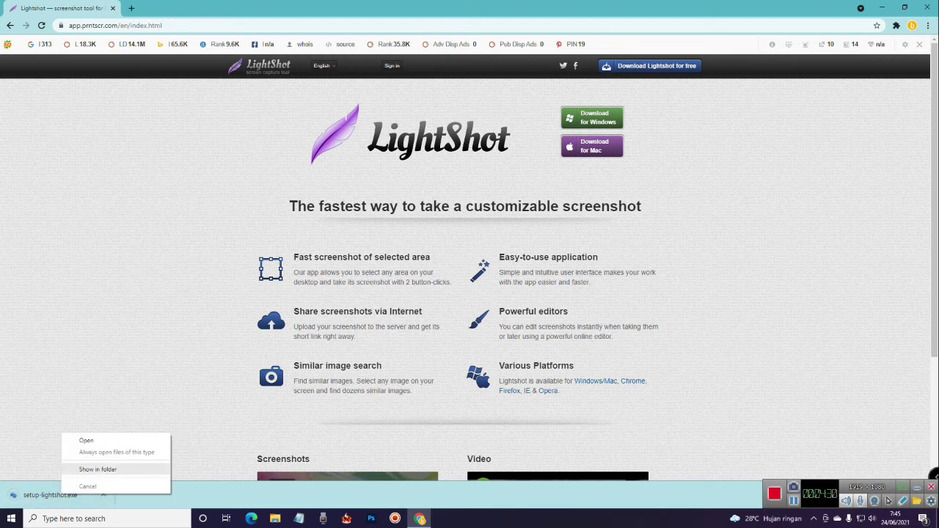
pyautogui.click(98, 469)
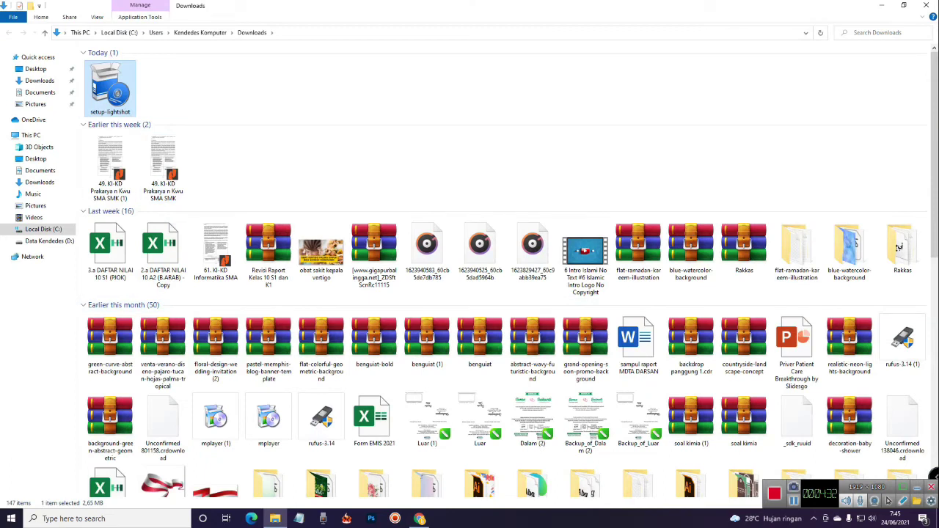
# - Run setup-lightshot, accept the license agreement, let Setup close the running applications automatically, and finish the installation
pyautogui.press('Return')
pyautogui.press('Return')
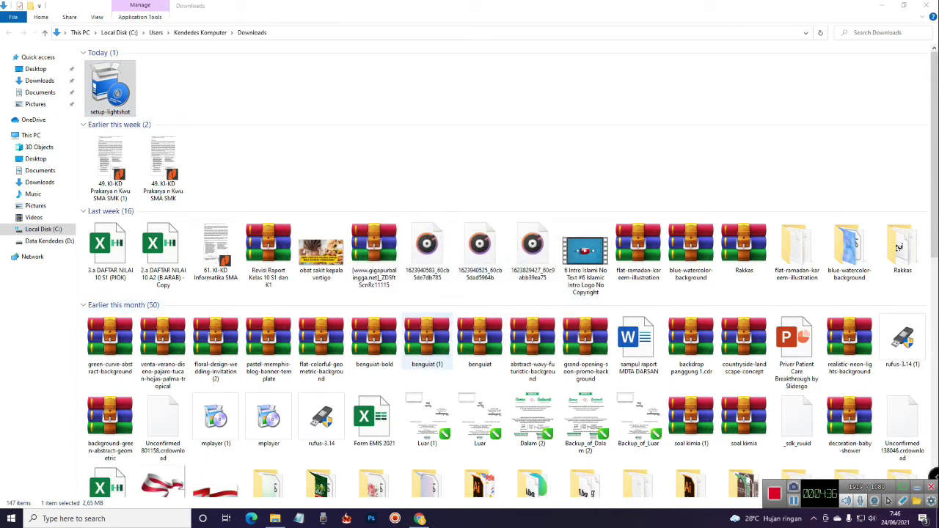
pyautogui.press('Return')
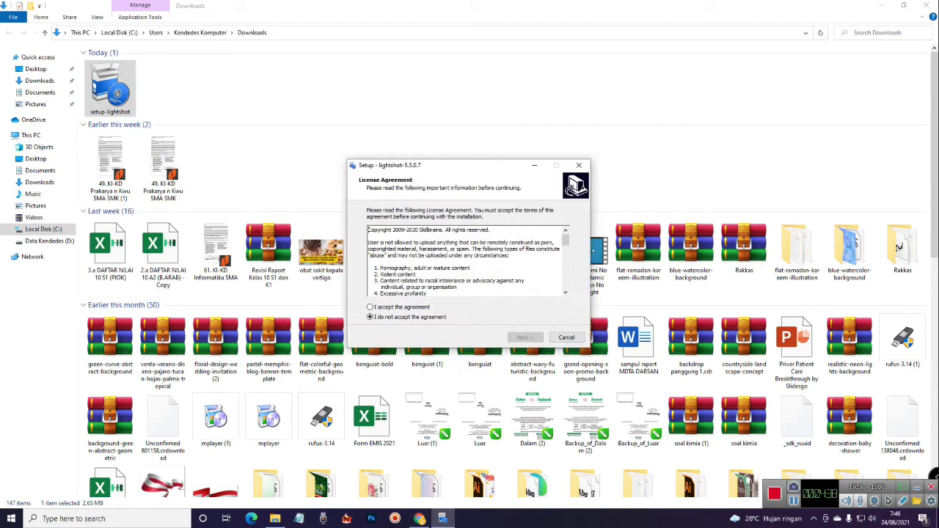
pyautogui.hotkey('alt', 'a')
pyautogui.press('Return')
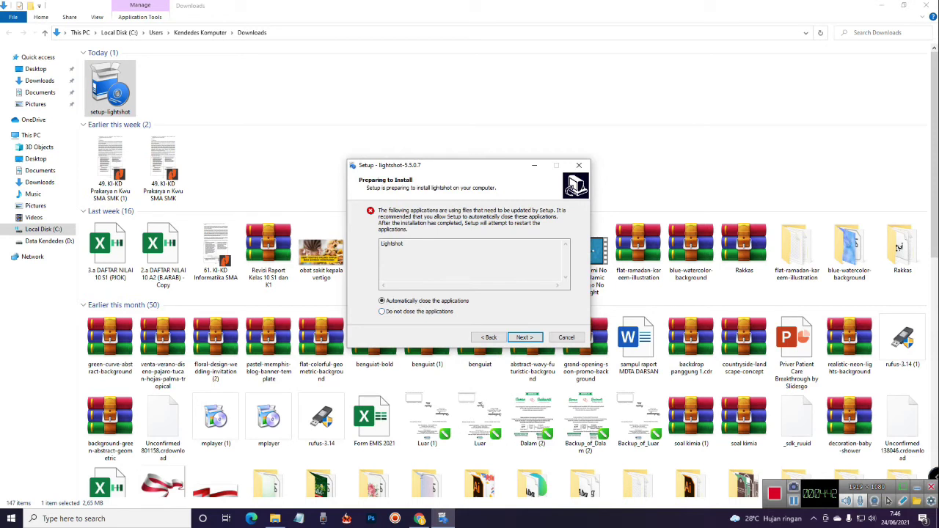
pyautogui.press('Return')
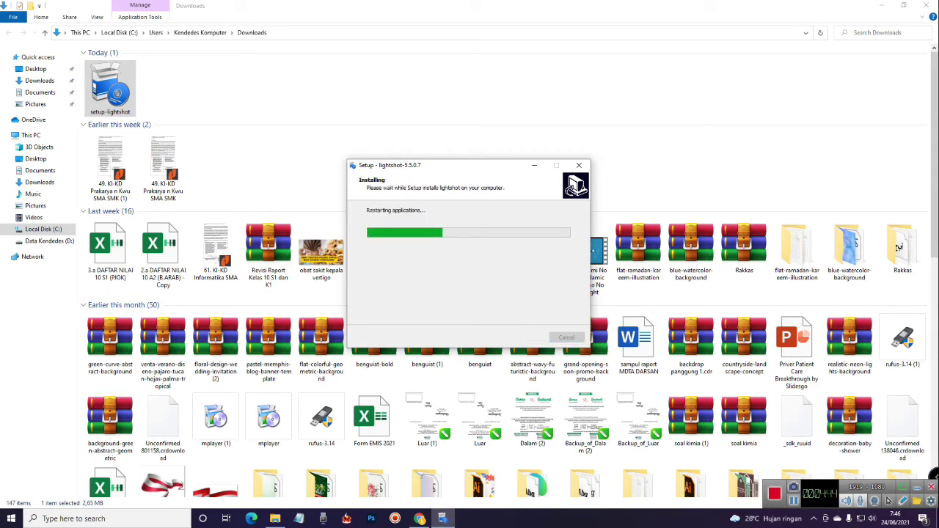
pyautogui.press('Return')
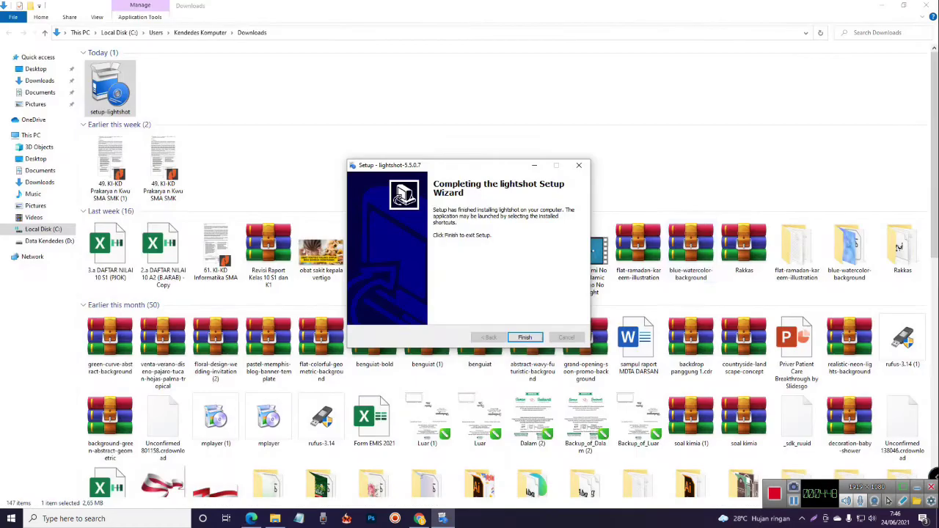
pyautogui.press('Return')
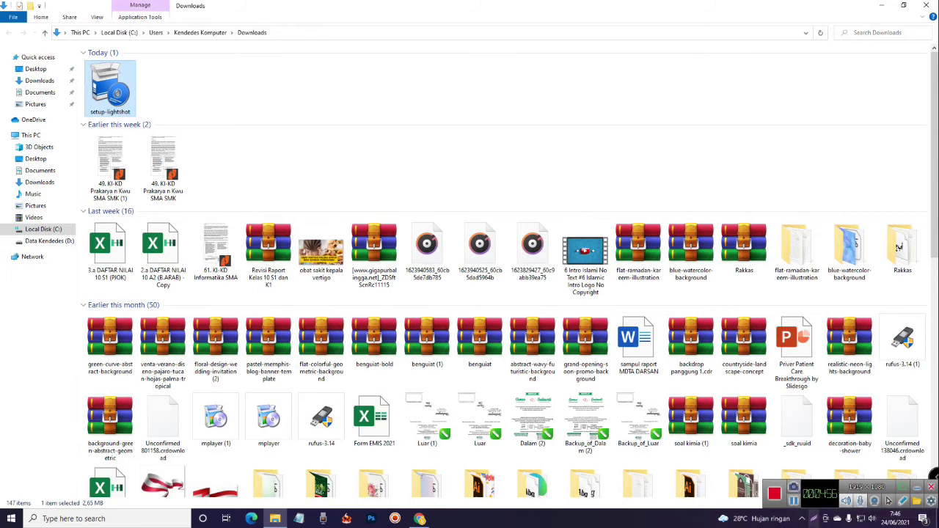
# - Return to the desktop and use Lightshot to select an area of about 789x344 pixels around the Chrome shortcuts
pyautogui.hotkey('alt', 'Tab')
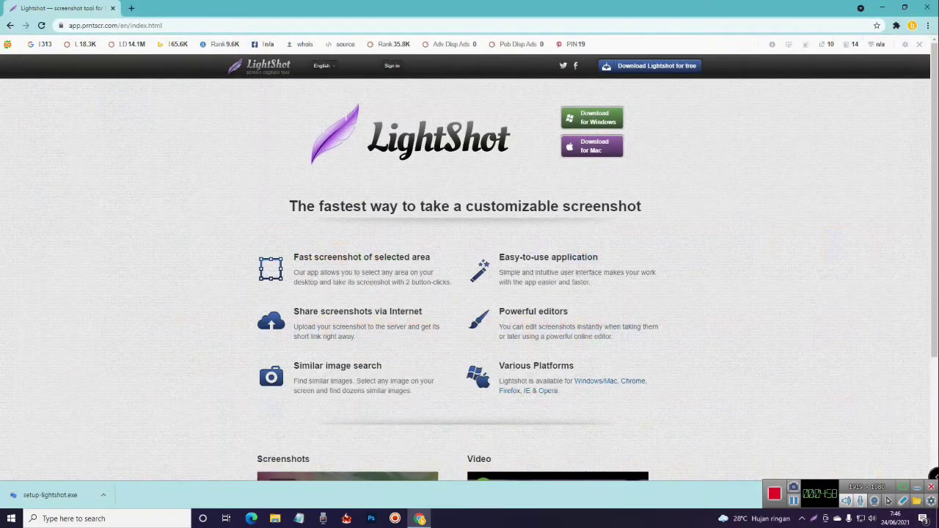
pyautogui.press('super+d')
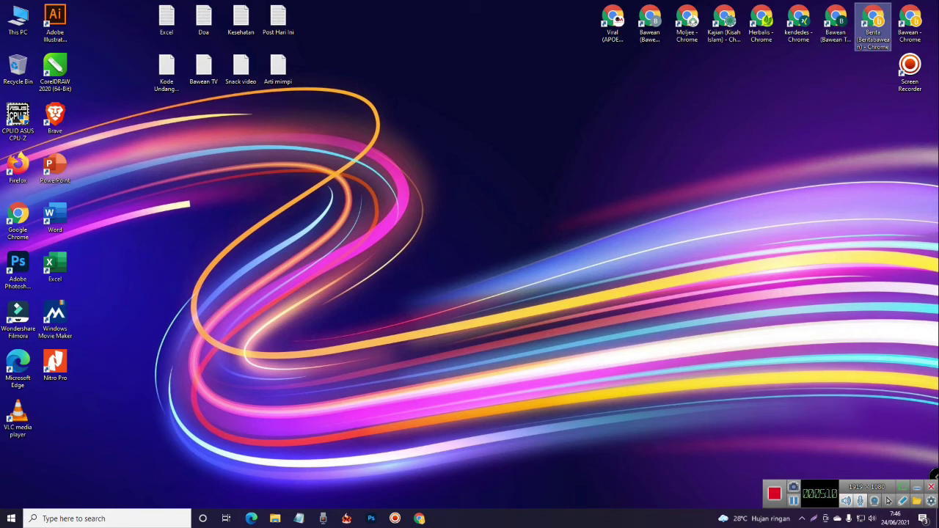
pyautogui.press('super+shift+s')
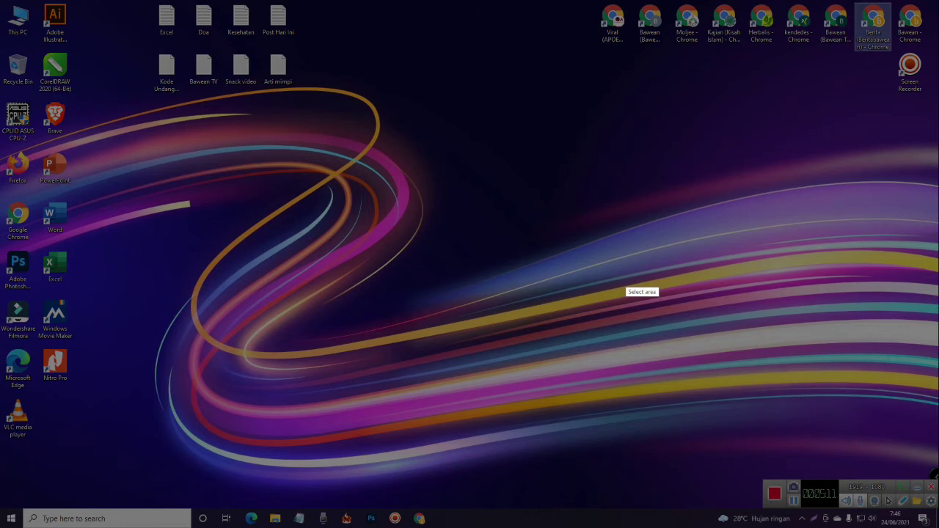
pyautogui.moveTo(550, 0)
pyautogui.mouseDown()
pyautogui.moveTo(938, 199)
pyautogui.moveTo(938, 245)
pyautogui.moveTo(936, 168)
pyautogui.mouseUp()
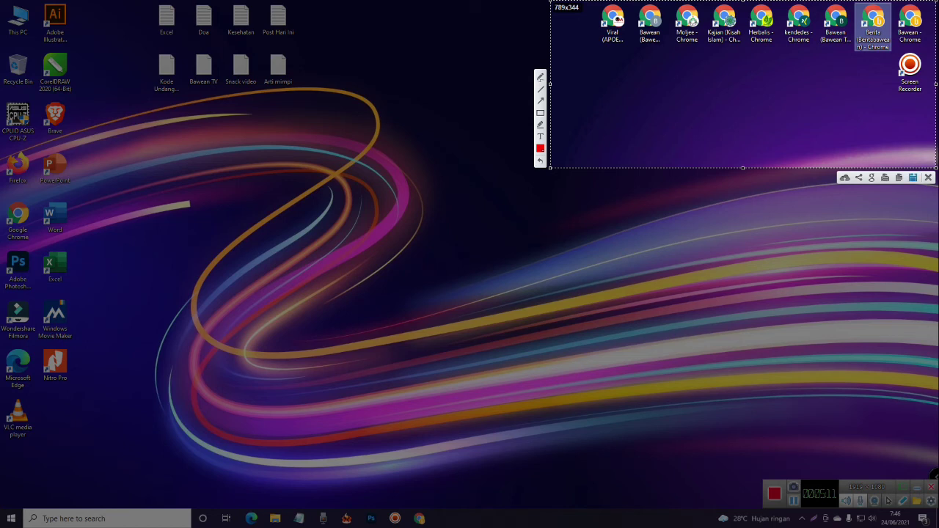
# - Save the selected area as a JPEG named scr2 in the Pictures library
pyautogui.click(913, 177)
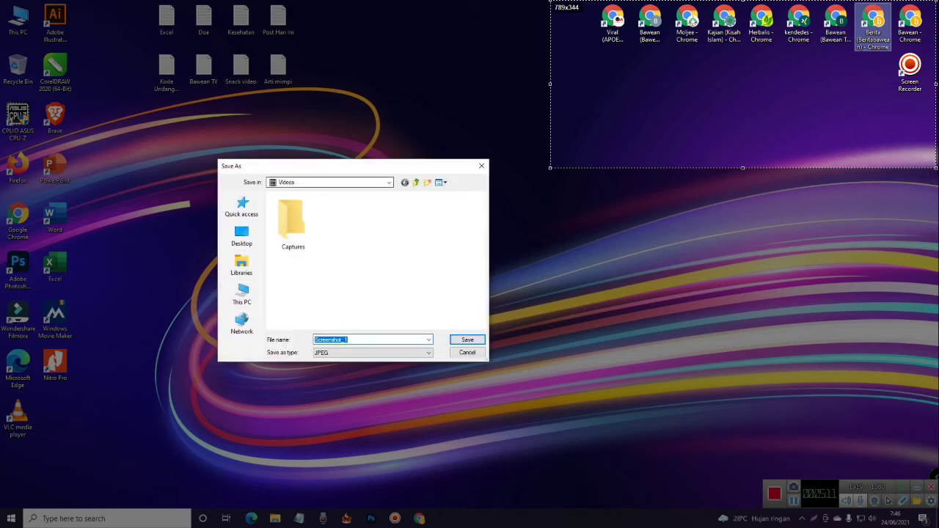
pyautogui.click(241, 266)
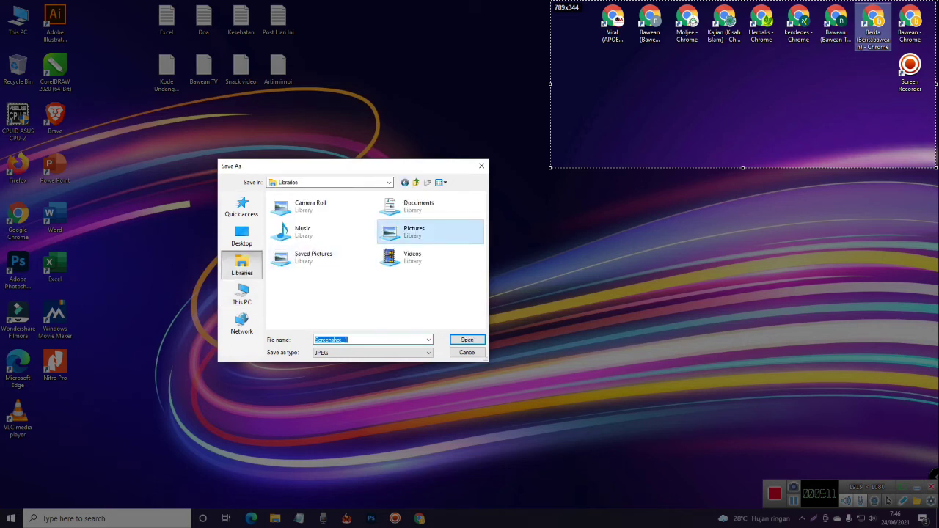
pyautogui.doubleClick(410, 232)
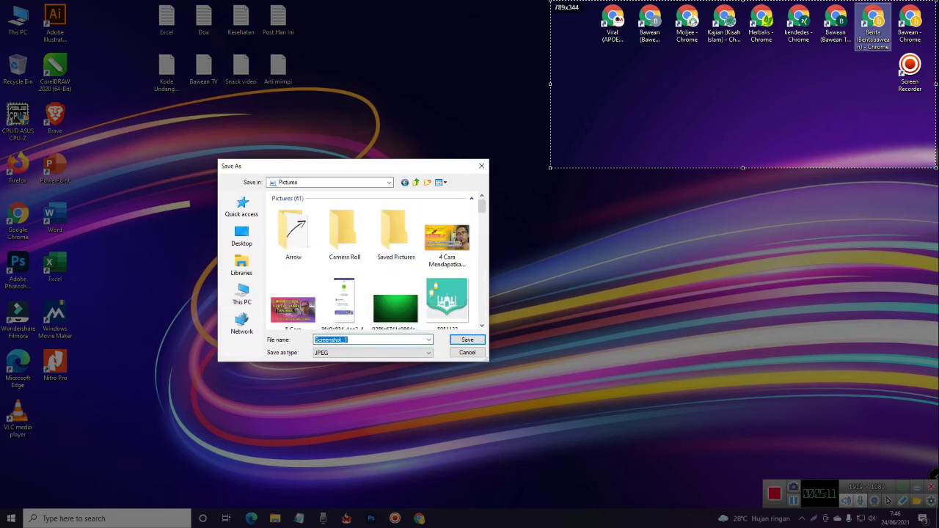
pyautogui.write('scr2')
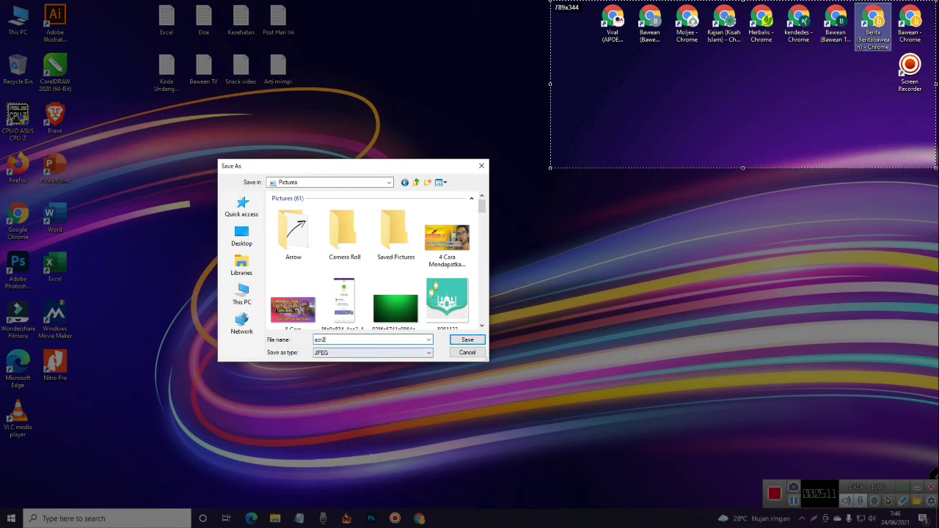
pyautogui.press('Return')
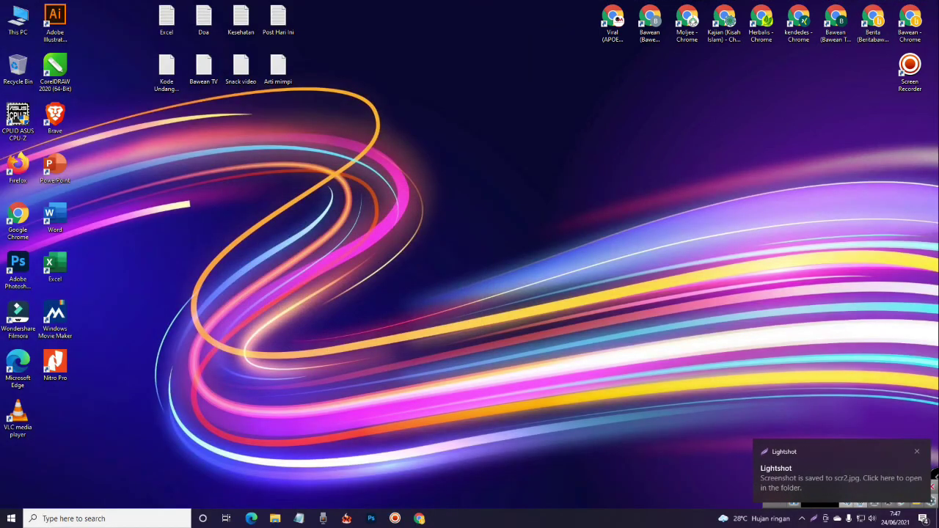
# - Switch to File Explorer, view scr2 from the Pictures folder in Photos, and close both the image and the folder window
pyautogui.press('super+e')
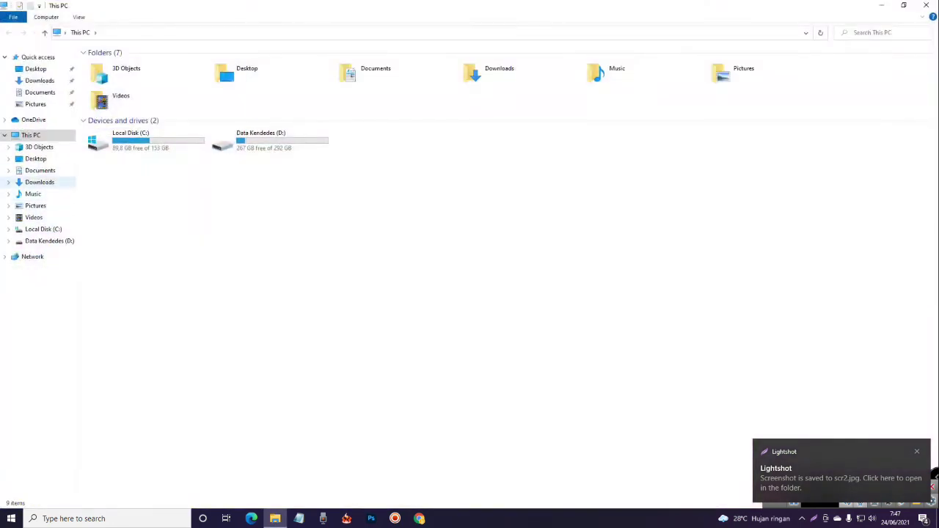
pyautogui.press('Down')
pyautogui.press('Down')
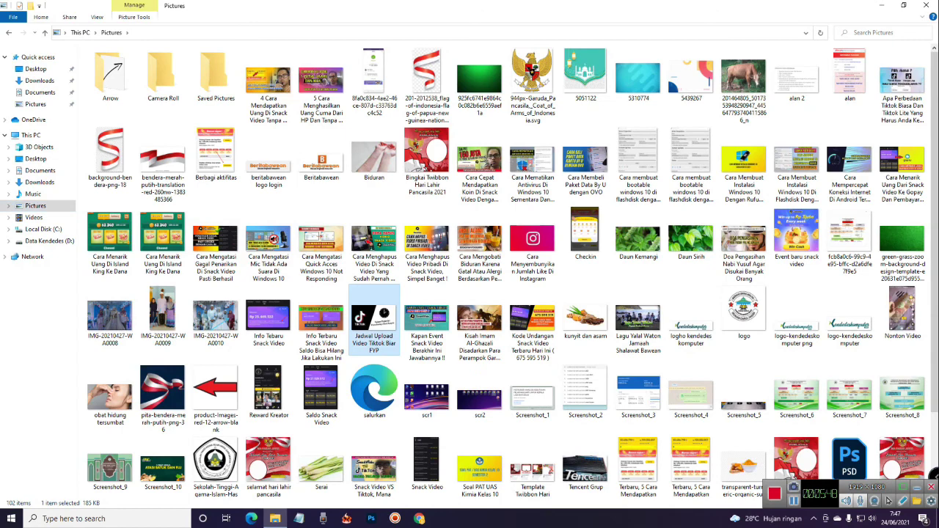
pyautogui.press('s')
pyautogui.press('Right')
pyautogui.press('Right')
pyautogui.press('Right')
pyautogui.press('Return')
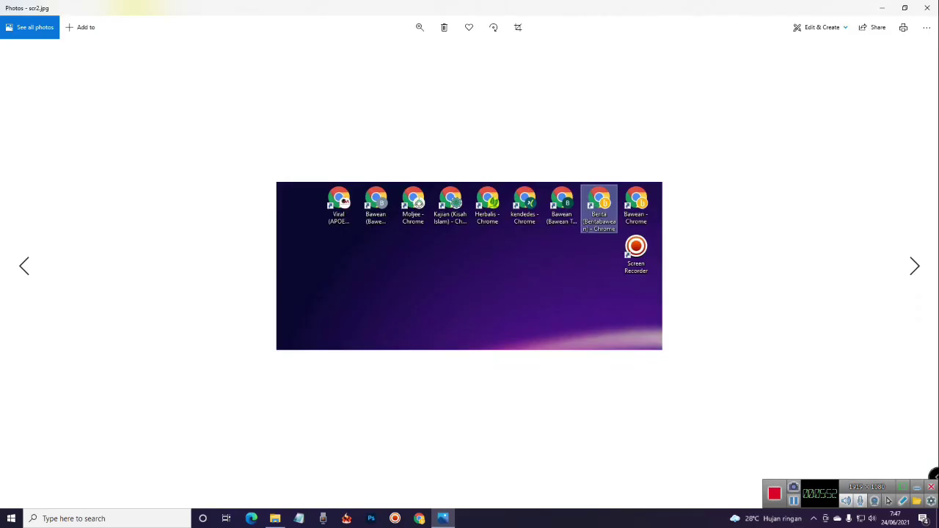
pyautogui.hotkey('alt', 'F4')
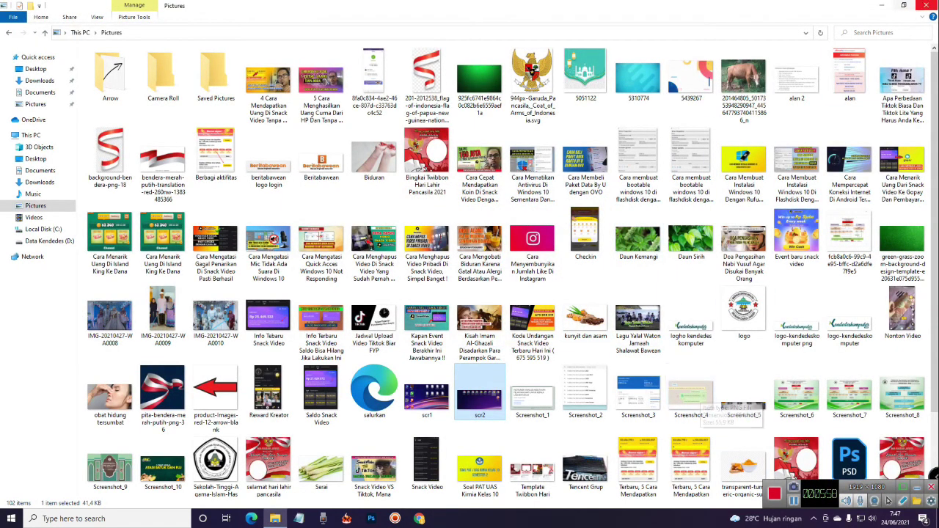
pyautogui.click(924, 5)
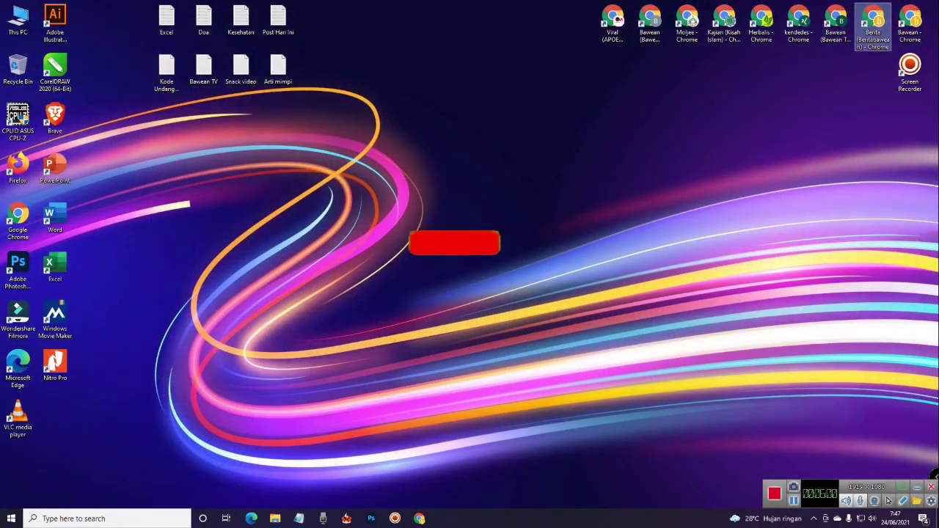